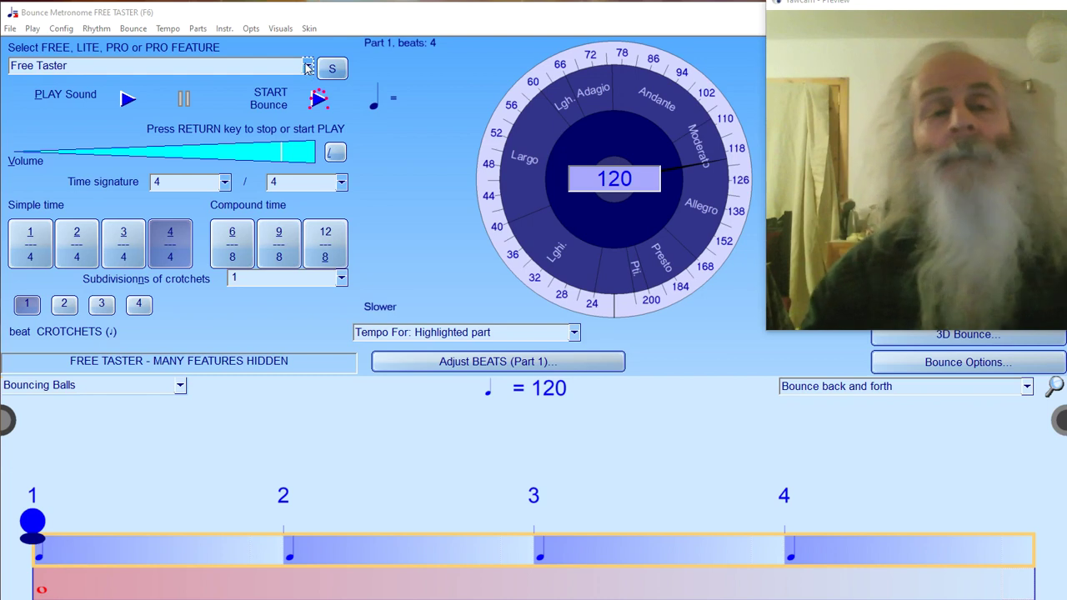
Switch the feature mode from Free Taster to '==== PRO HIGHLIGHTS ===='
{"action": "left_click", "coordinate": [307, 67]}
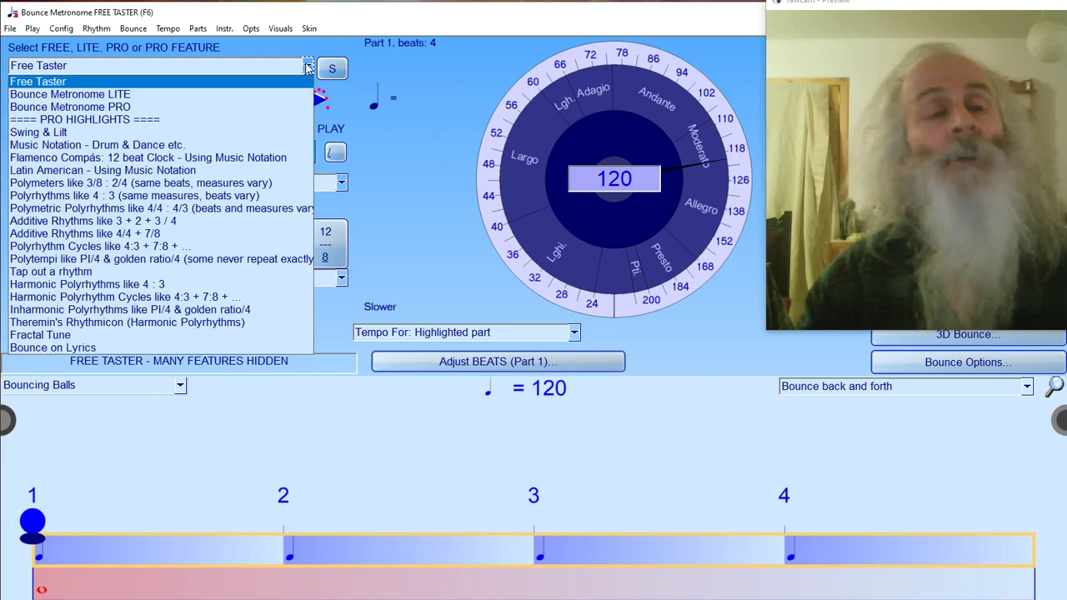
{"action": "left_click", "coordinate": [308, 67]}
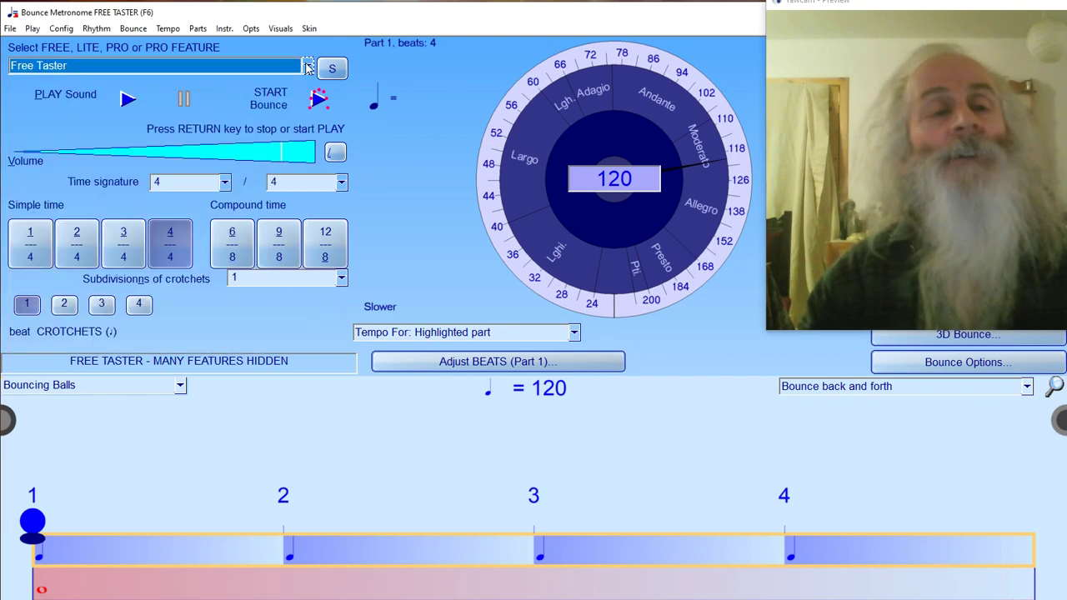
{"action": "left_click", "coordinate": [308, 67]}
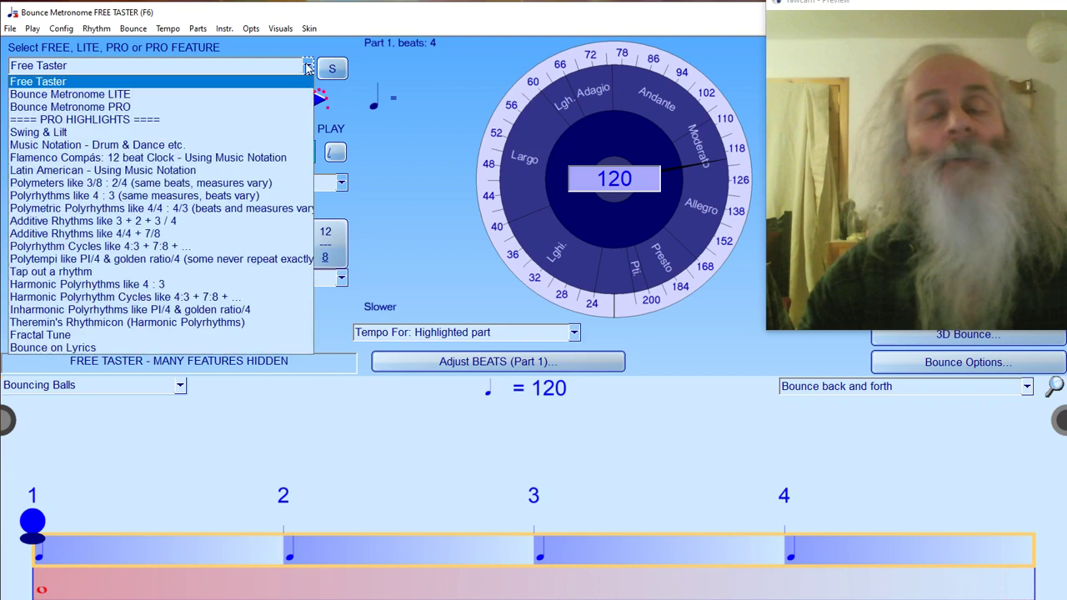
{"action": "left_click", "coordinate": [123, 120]}
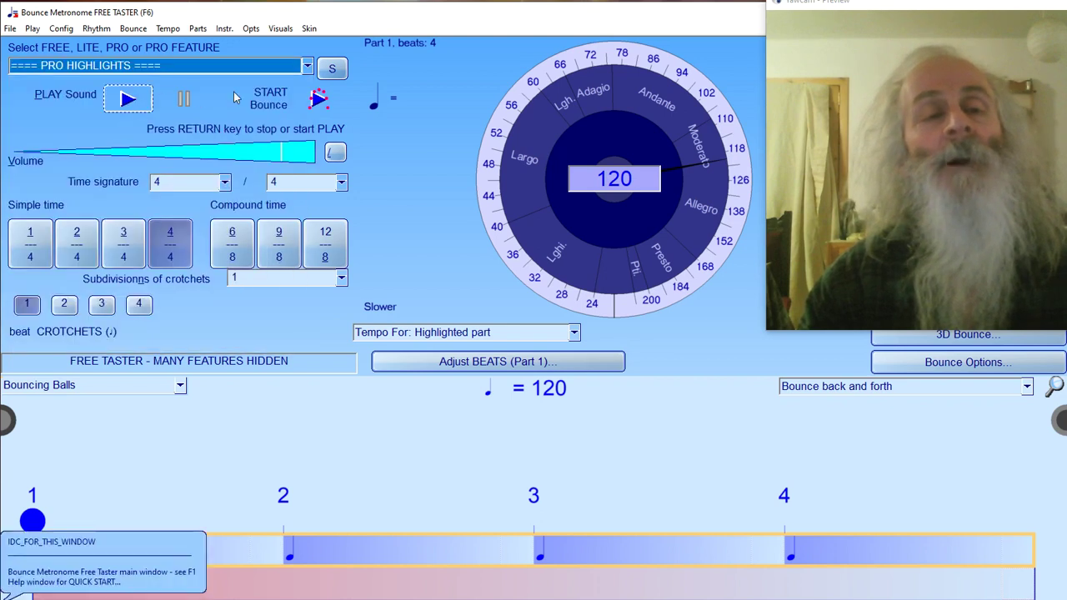
Choose 'Polyrhythms like 4 : 3 (same measures, beats vary)' and confirm SETUP for it
{"action": "left_click", "coordinate": [304, 67]}
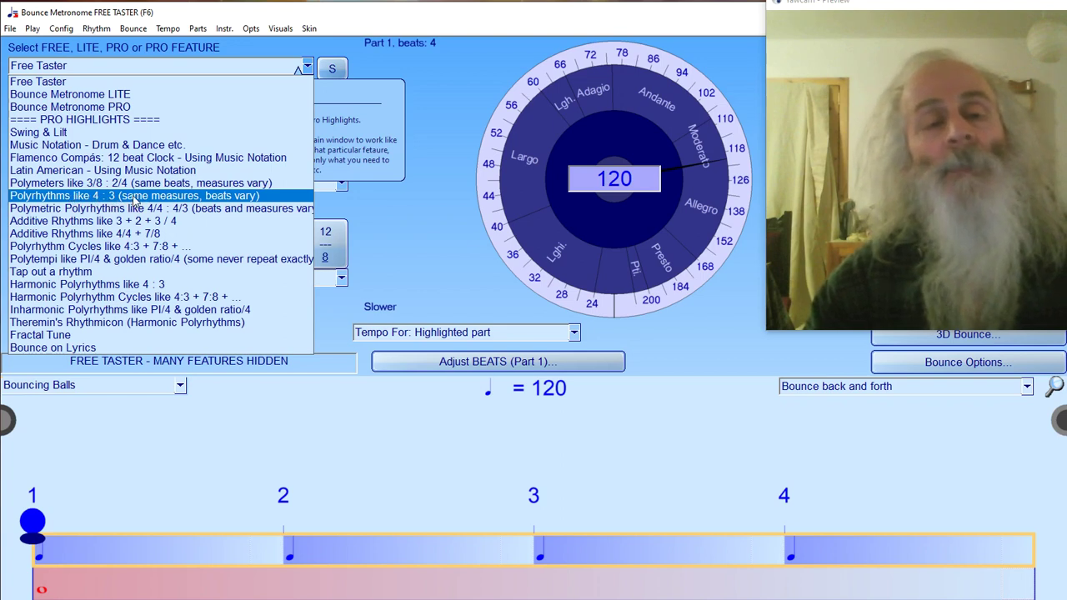
{"action": "left_click", "coordinate": [134, 197]}
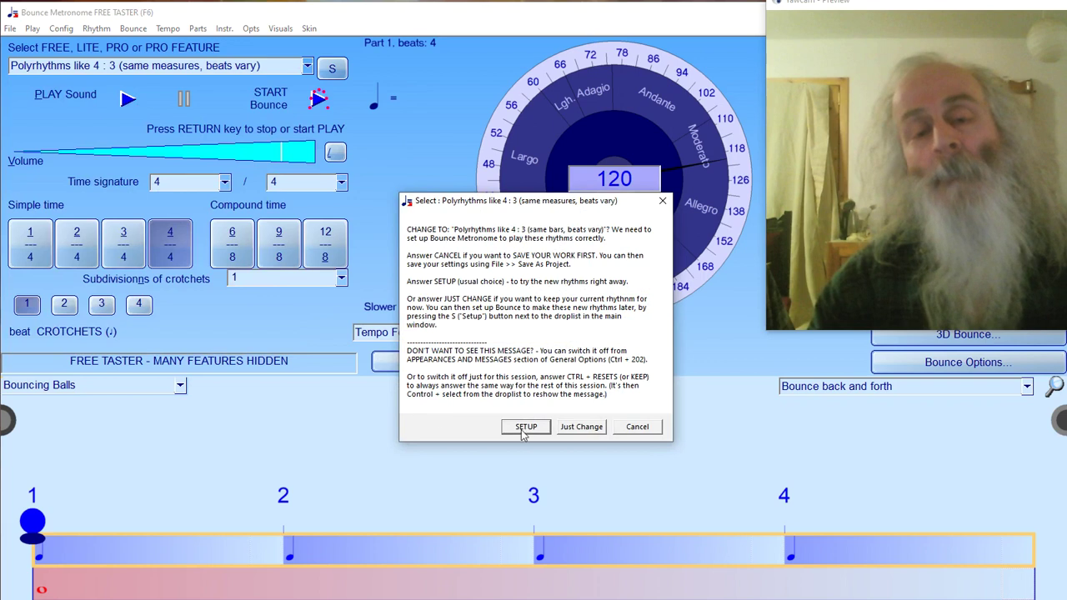
{"action": "left_click", "coordinate": [525, 427]}
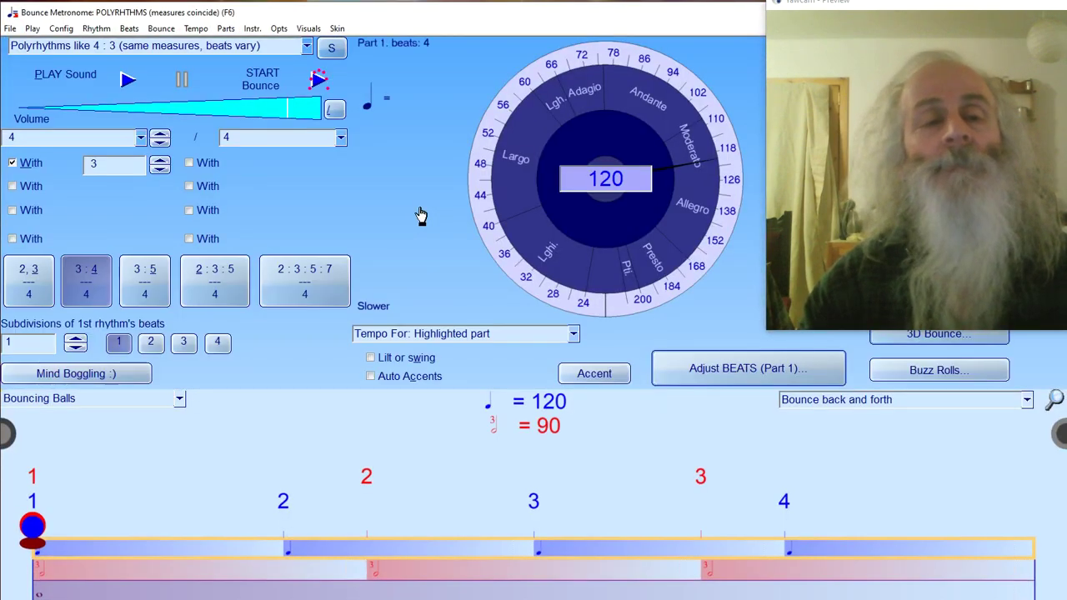
Check the beat-unit options, leaving the time signature denominator at 4
{"action": "left_click", "coordinate": [341, 138]}
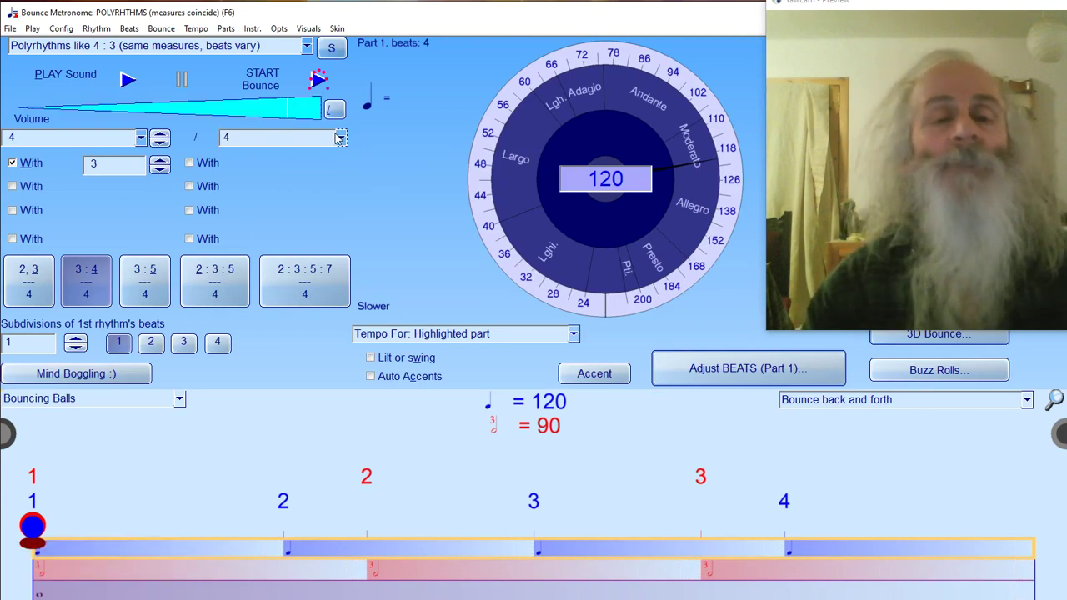
{"action": "left_click", "coordinate": [341, 138]}
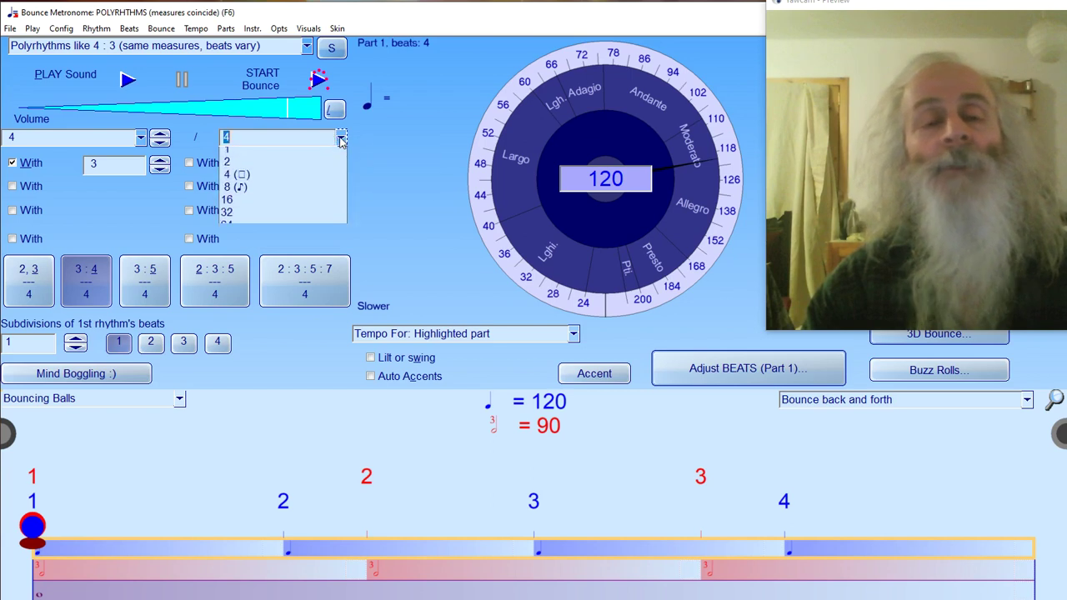
{"action": "left_click", "coordinate": [341, 139]}
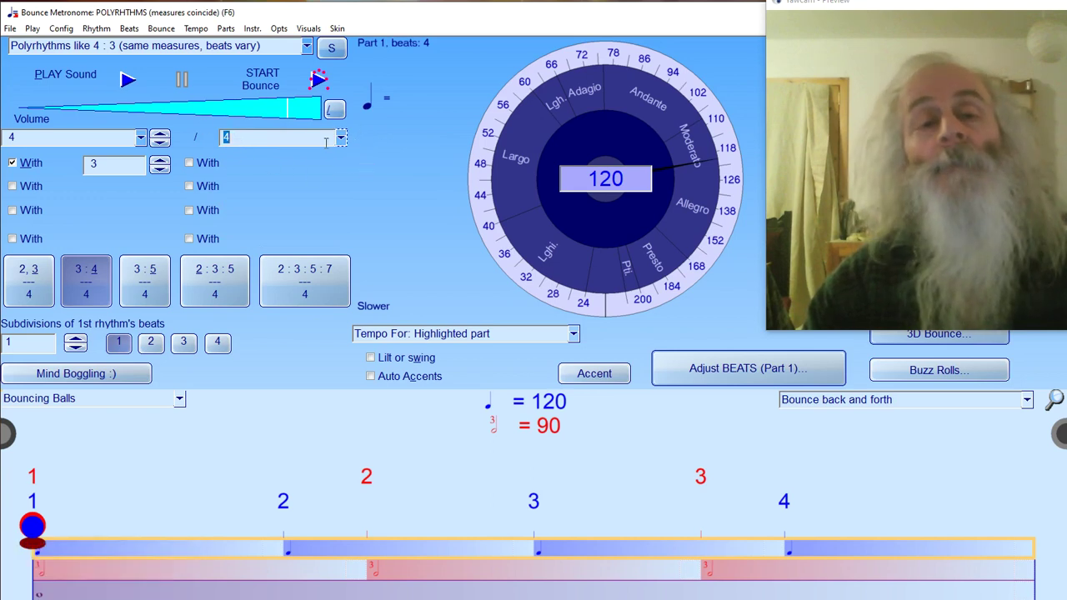
Tick the second With box to layer a third rhythm of 8 beats at 240
{"action": "left_click", "coordinate": [220, 243]}
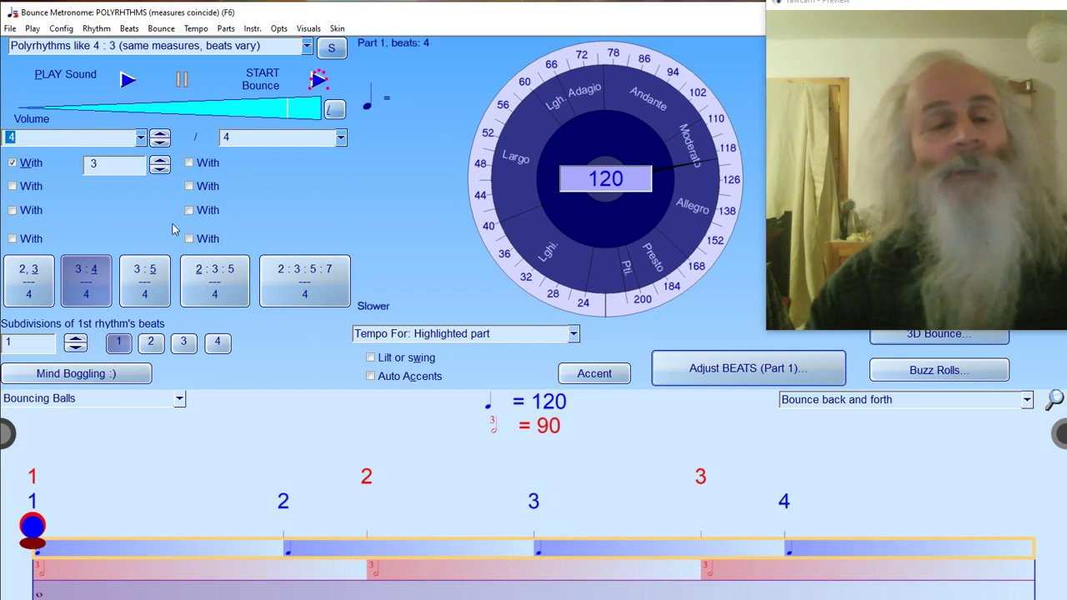
{"action": "left_click", "coordinate": [194, 161]}
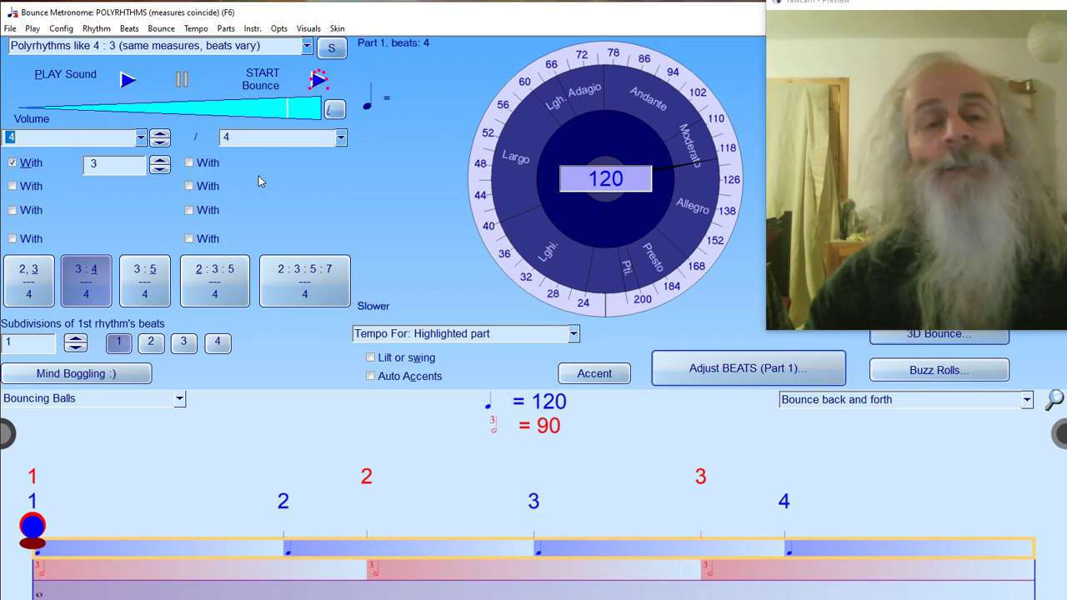
{"action": "left_click", "coordinate": [191, 163]}
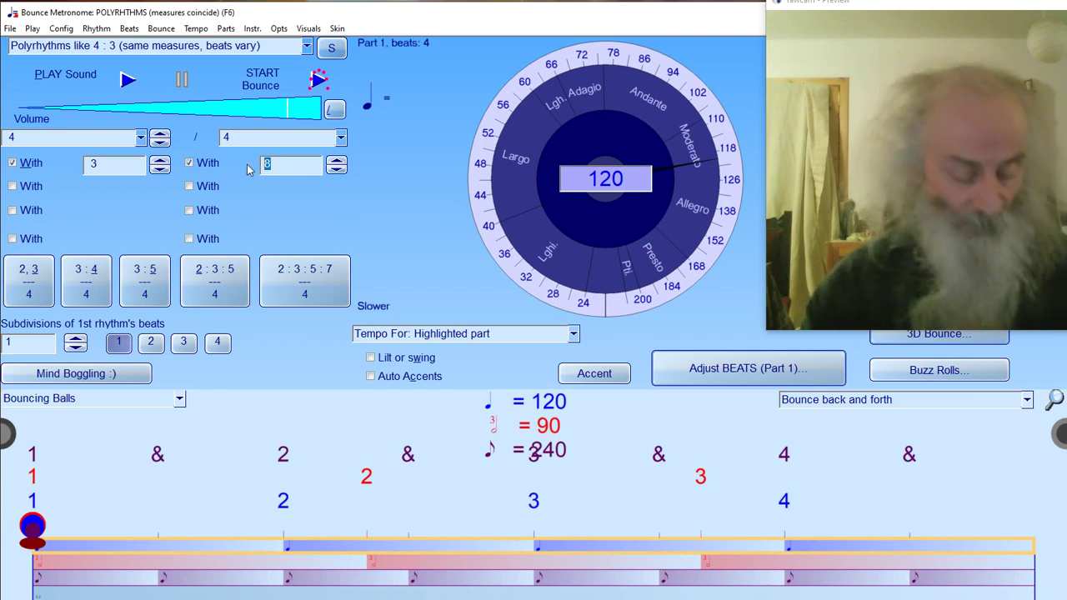
Set the third rhythm to 5 and the main beats to 7, giving 7 against 3 against 5
{"action": "type", "text": "6"}
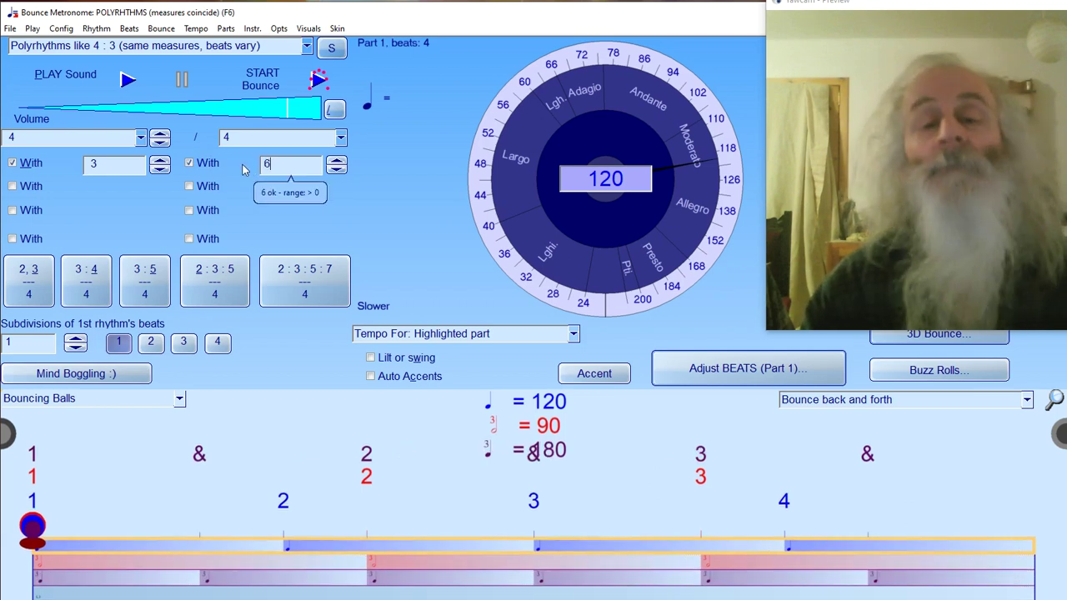
{"action": "left_click", "coordinate": [336, 170]}
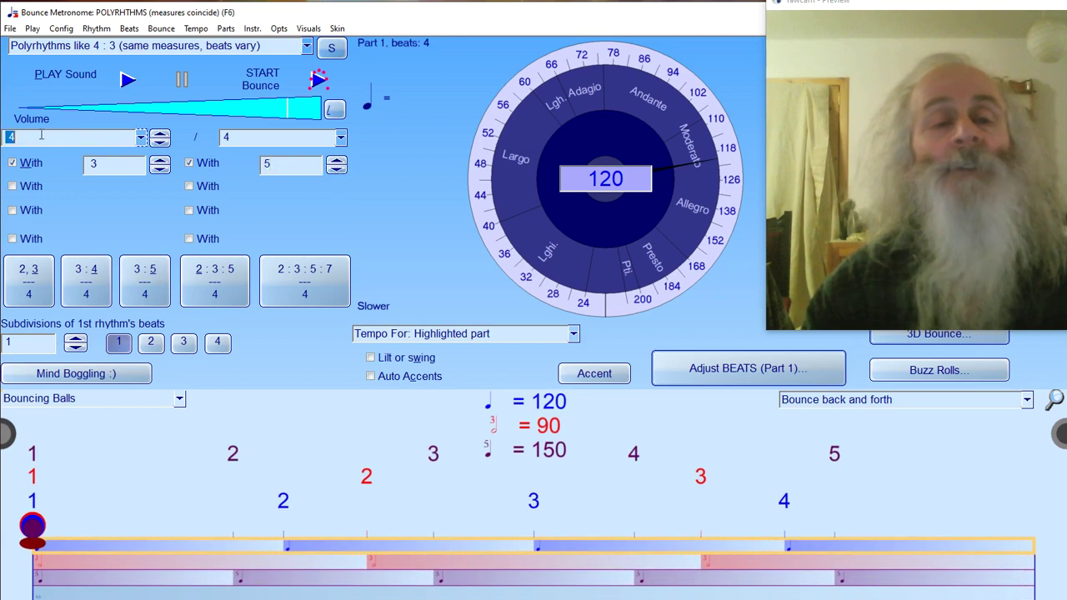
{"action": "type", "text": "7"}
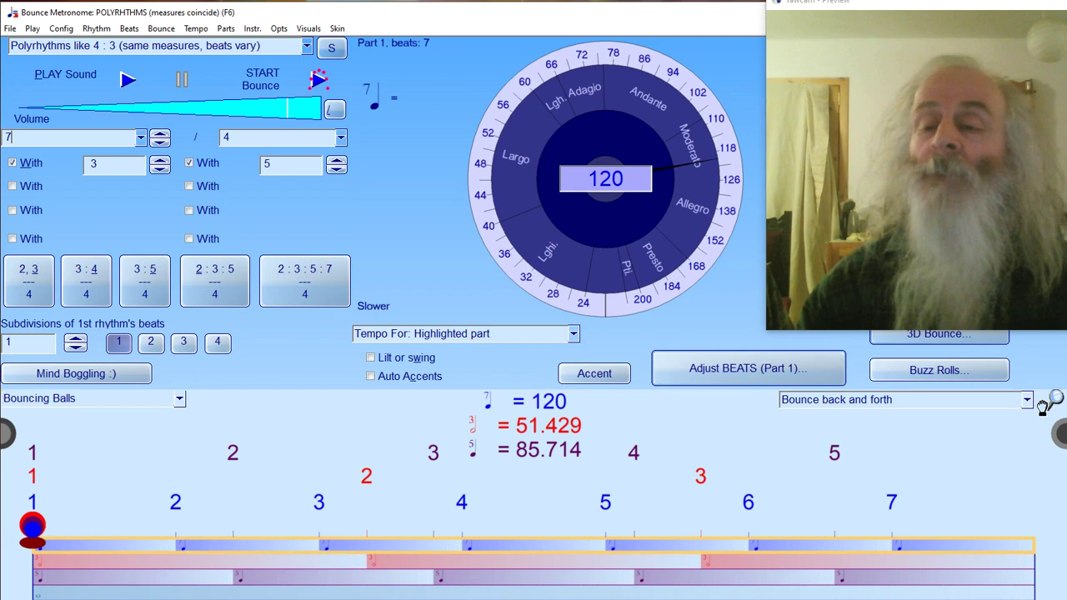
{"action": "left_click", "coordinate": [1028, 401]}
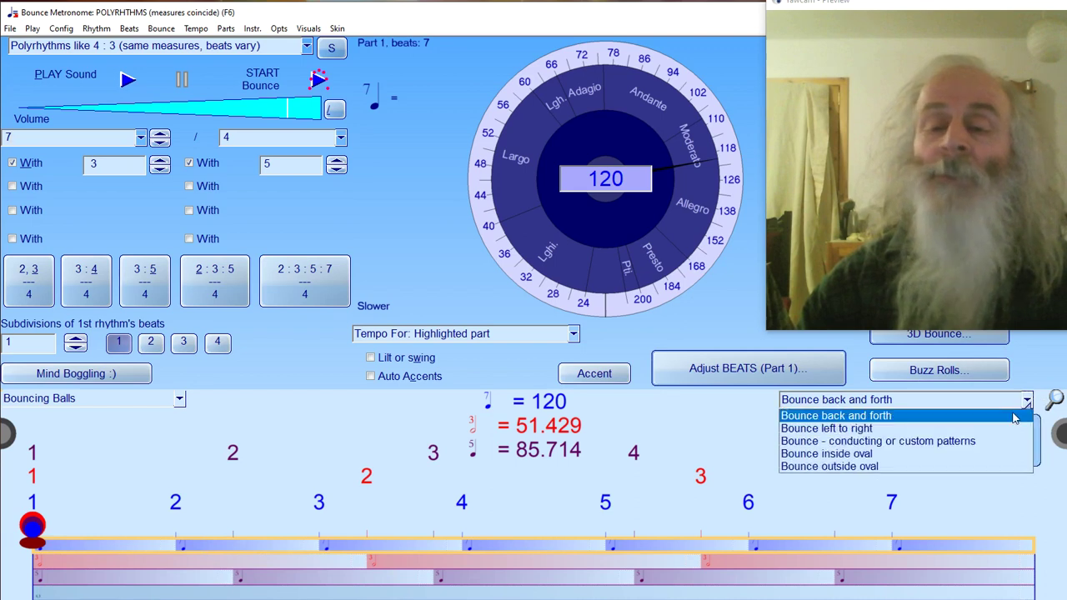
{"action": "left_click", "coordinate": [982, 444]}
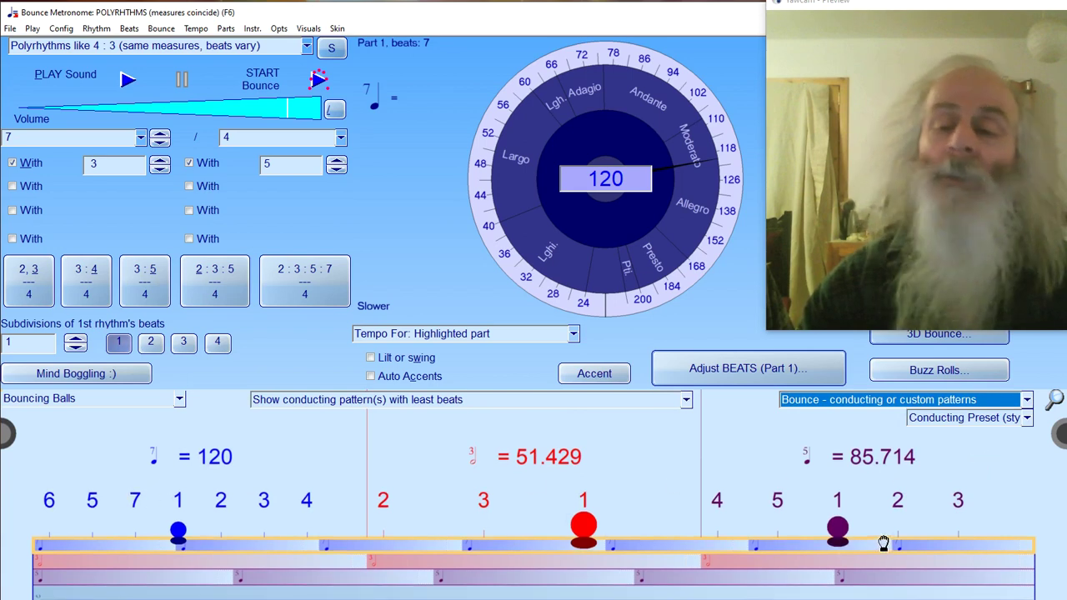
{"action": "left_click", "coordinate": [1026, 401]}
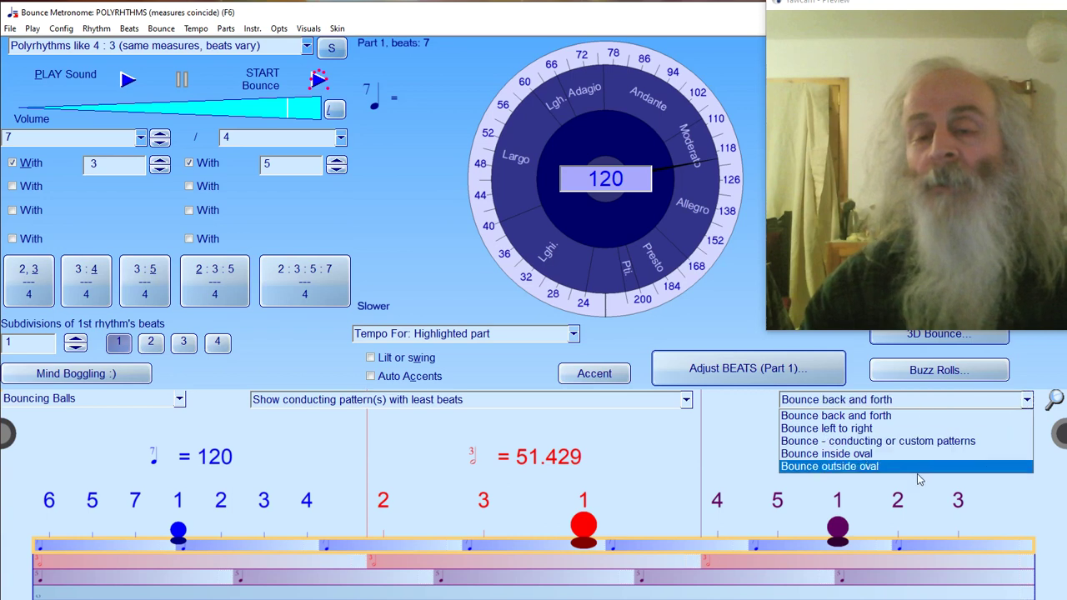
{"action": "left_click", "coordinate": [902, 454]}
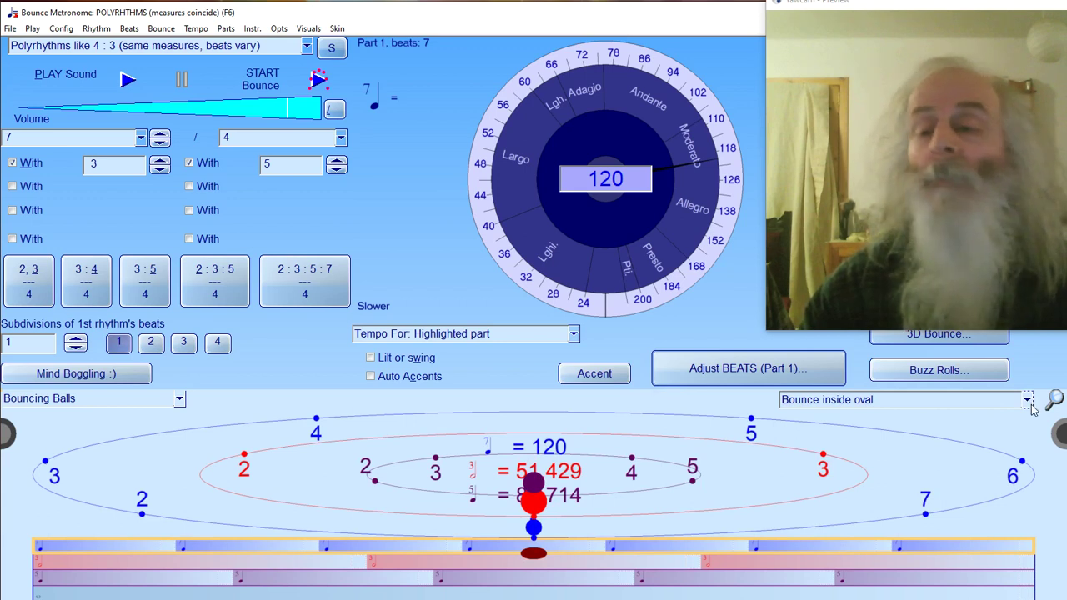
{"action": "left_click", "coordinate": [1028, 403]}
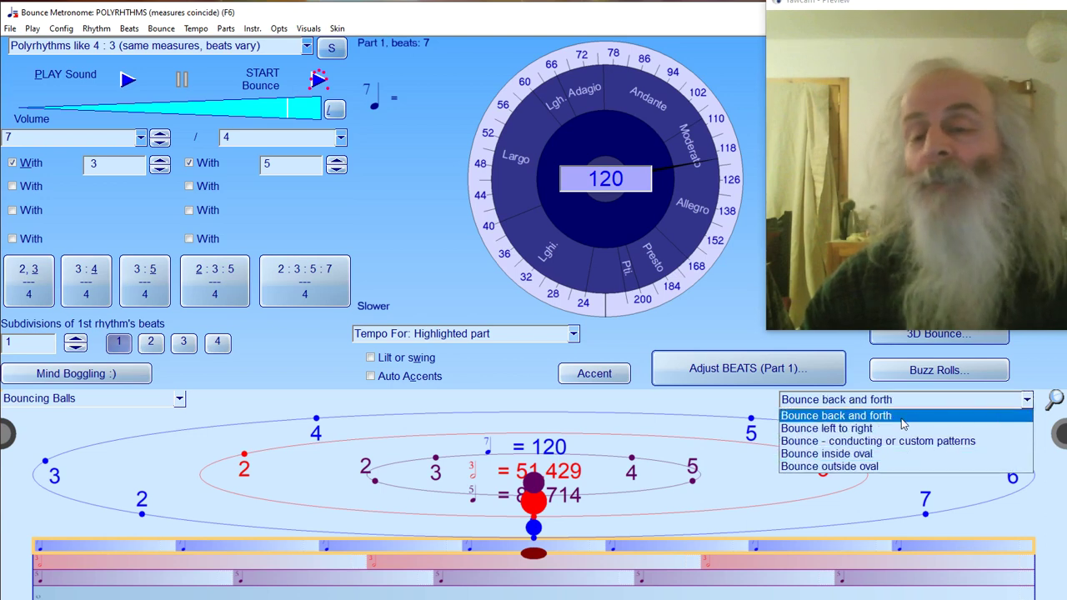
{"action": "left_click", "coordinate": [901, 418]}
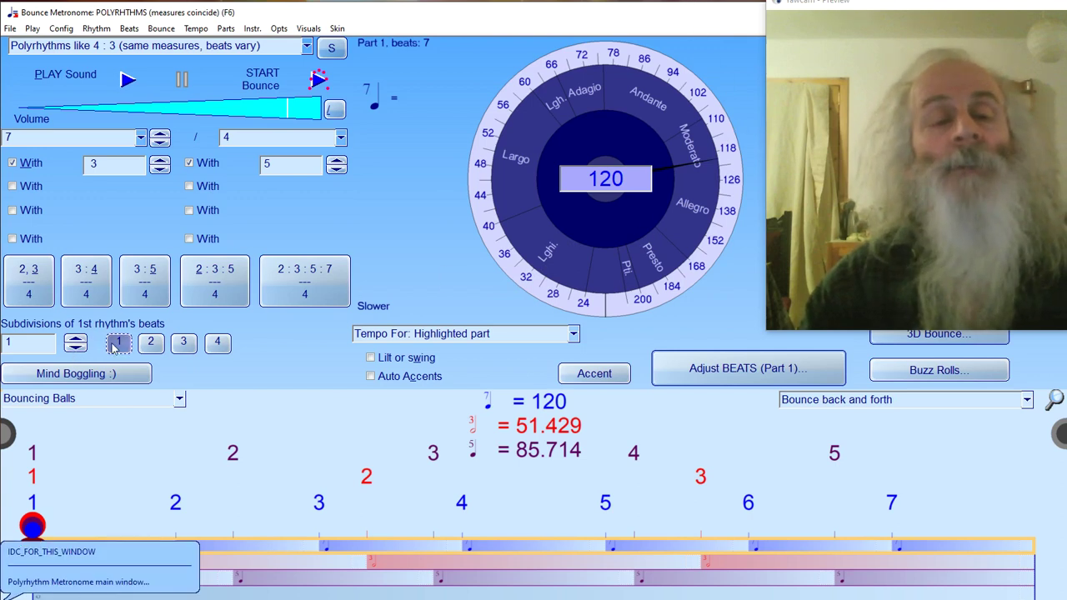
{"action": "left_click", "coordinate": [151, 343]}
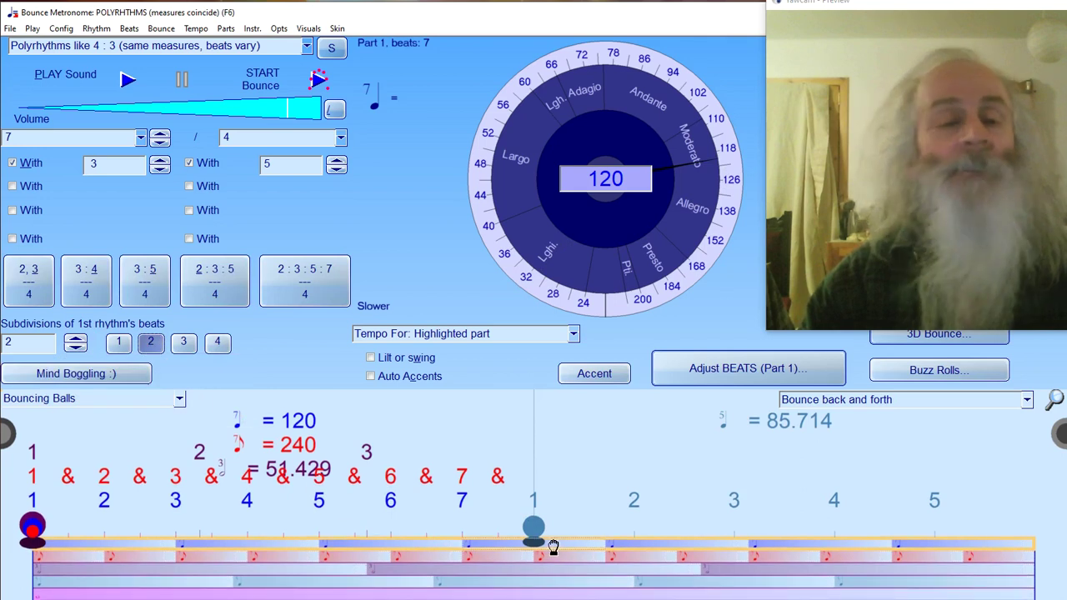
{"action": "left_click", "coordinate": [117, 343]}
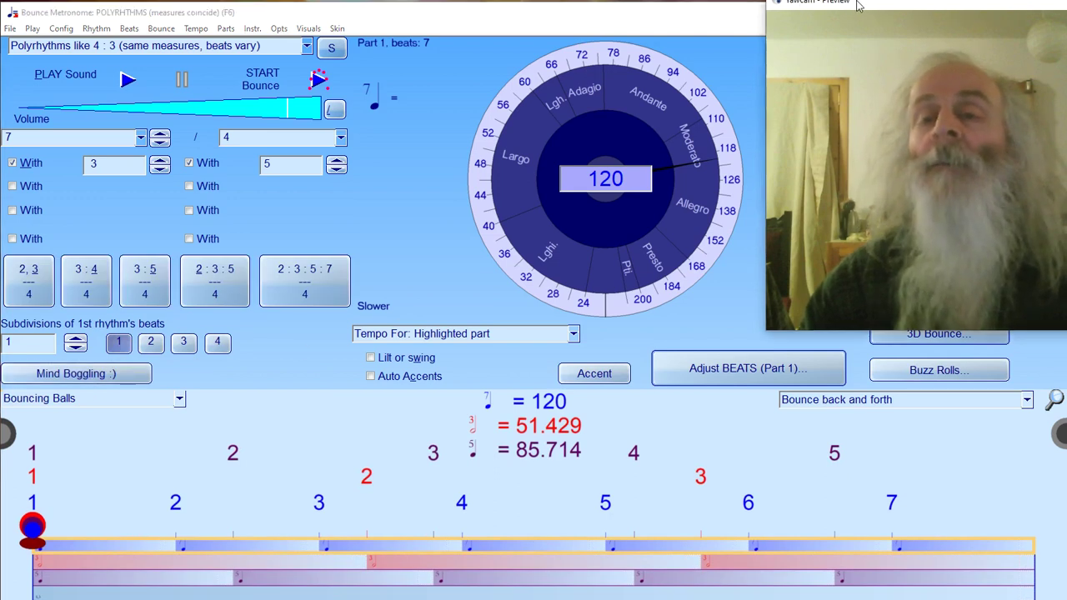
{"action": "left_click_drag", "start_coordinate": [860, 7], "coordinate": [866, 232]}
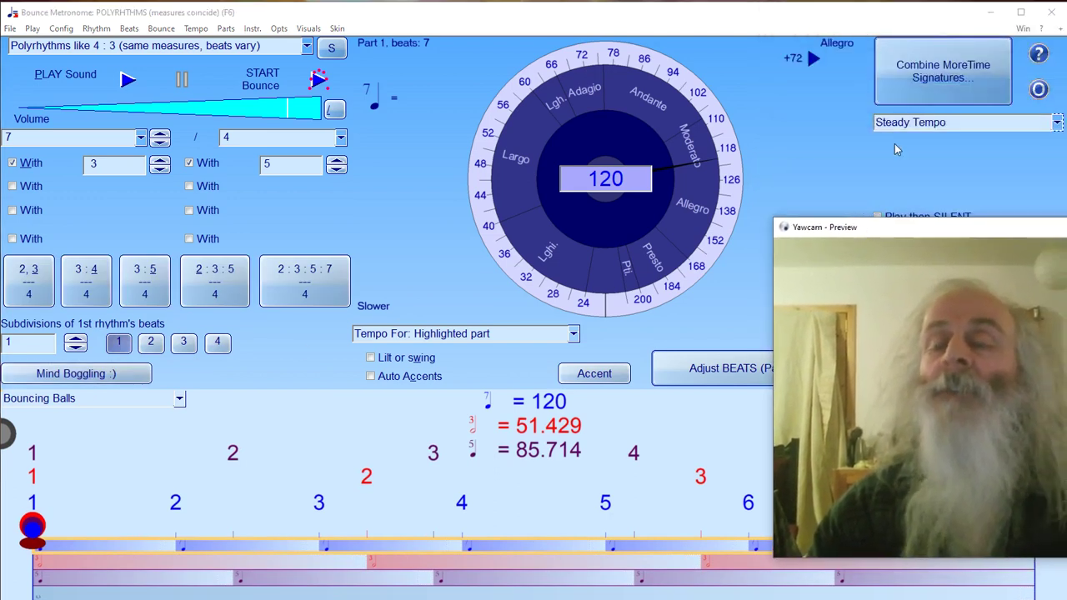
{"action": "left_click", "coordinate": [934, 73]}
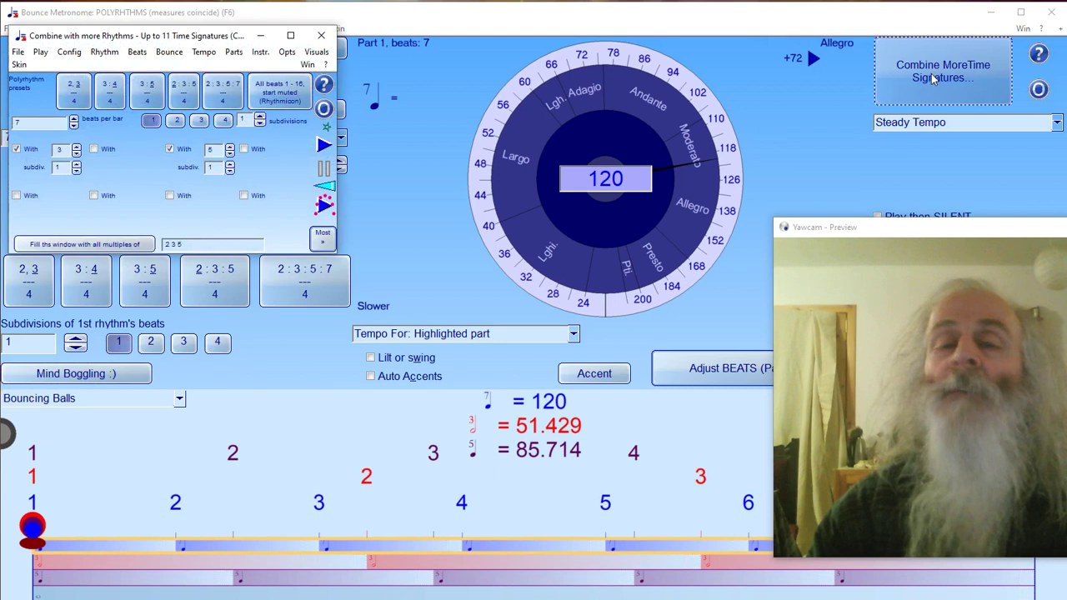
{"action": "left_click", "coordinate": [321, 35]}
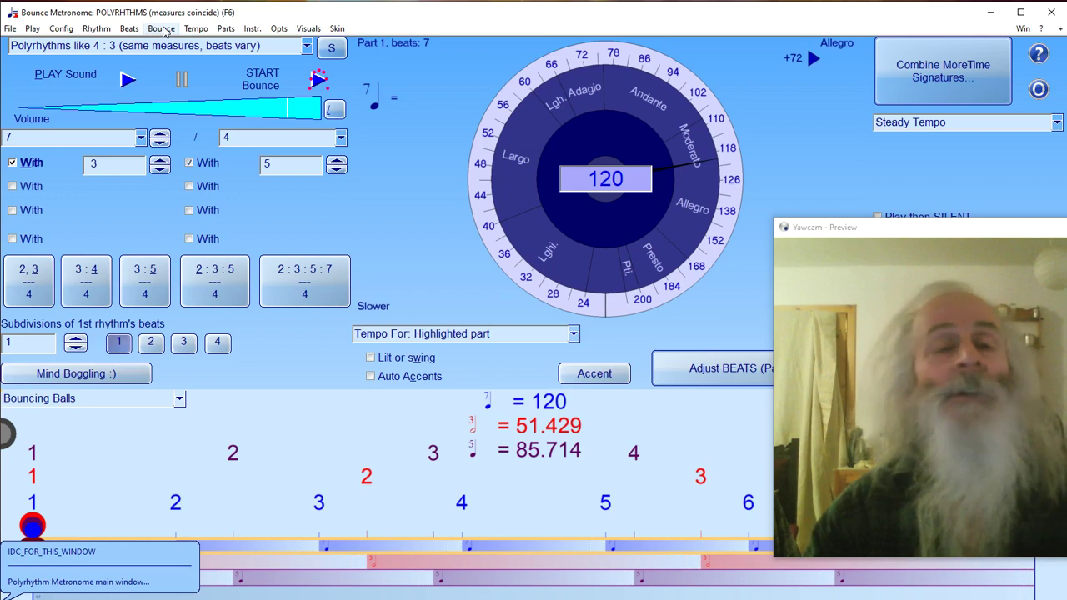
{"action": "left_click", "coordinate": [162, 28]}
Open the 3D Bounce view from the Bounce menu and position it at the upper right
{"action": "left_click", "coordinate": [188, 59]}
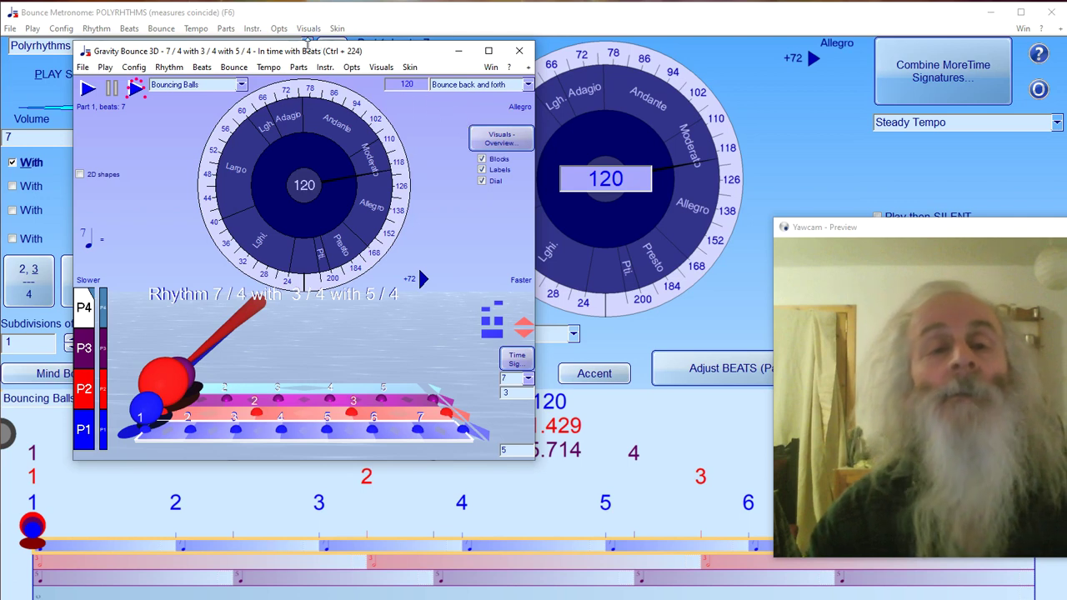
{"action": "left_click_drag", "start_coordinate": [379, 47], "coordinate": [871, 25]}
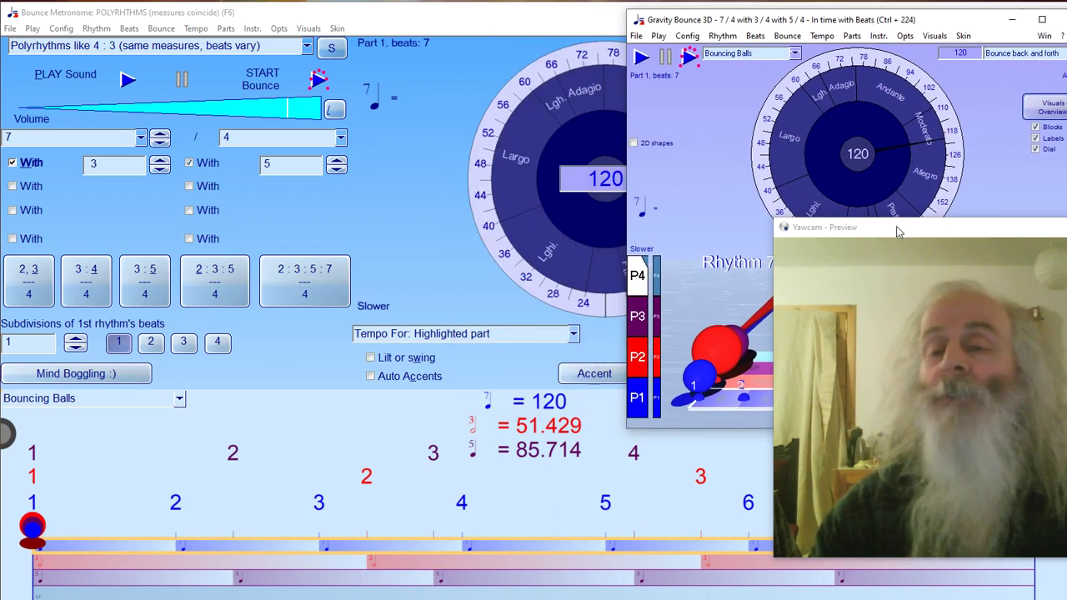
{"action": "left_click_drag", "start_coordinate": [899, 232], "coordinate": [95, 6]}
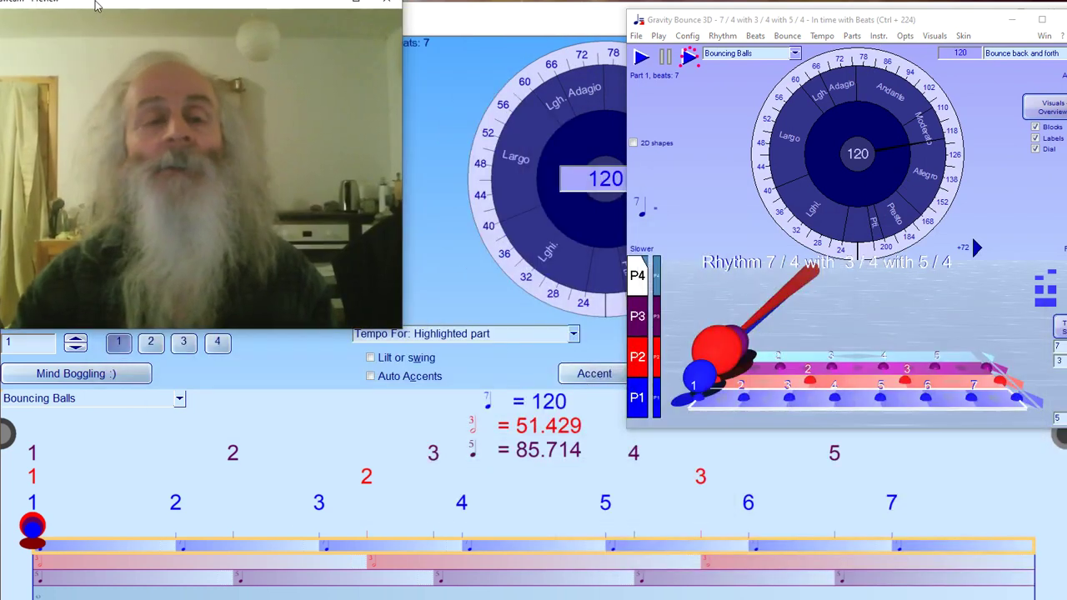
{"action": "left_click_drag", "start_coordinate": [96, 7], "coordinate": [935, 318]}
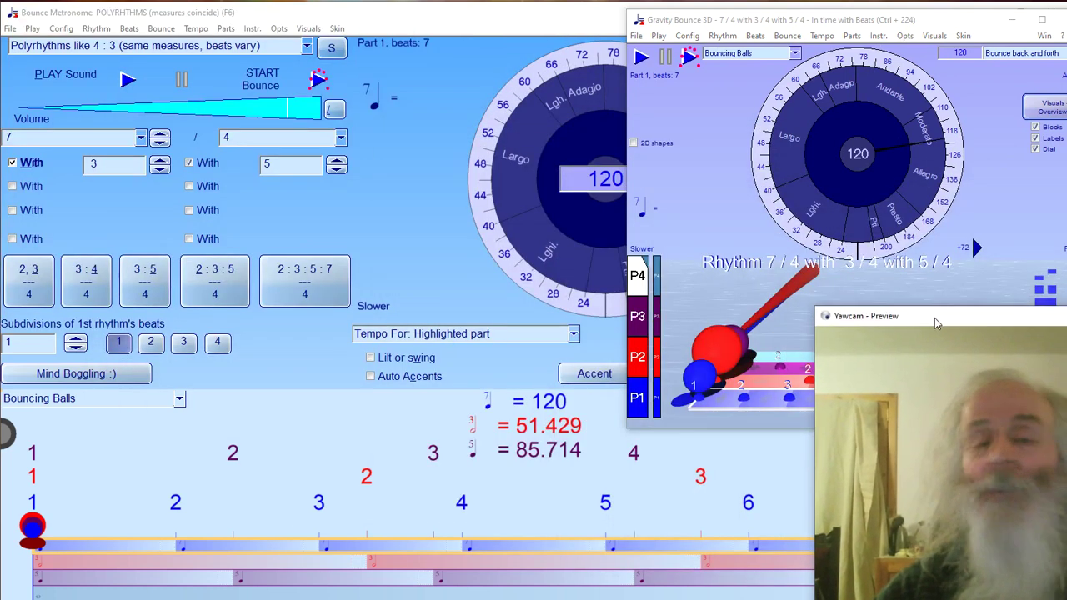
Change the beat unit to eighth notes and untick both cross-rhythms, 5 and 3
{"action": "left_click", "coordinate": [337, 146]}
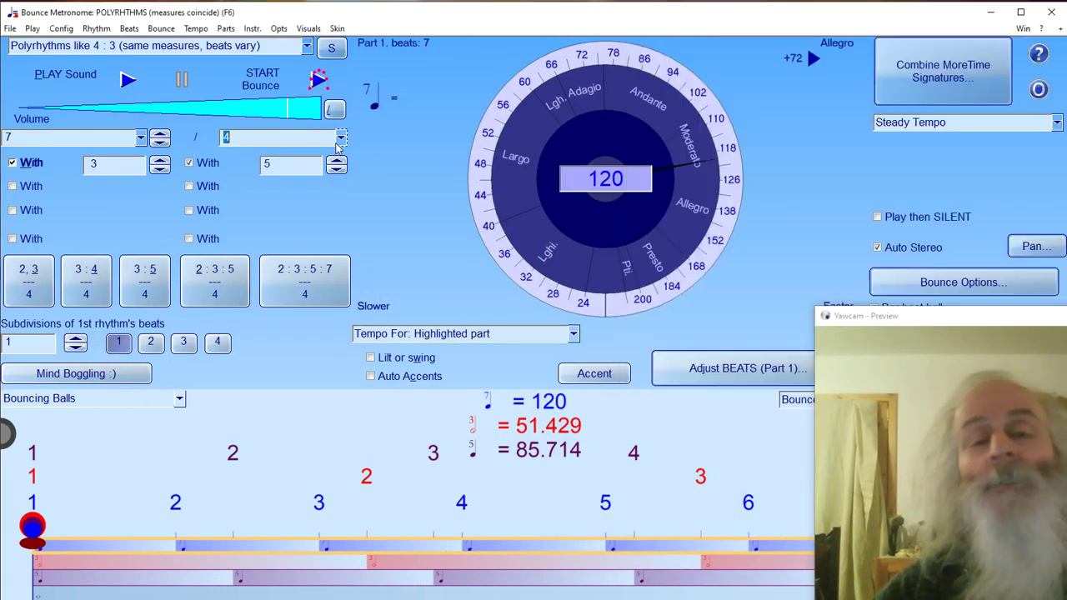
{"action": "left_click", "coordinate": [340, 138]}
{"action": "left_click", "coordinate": [340, 138]}
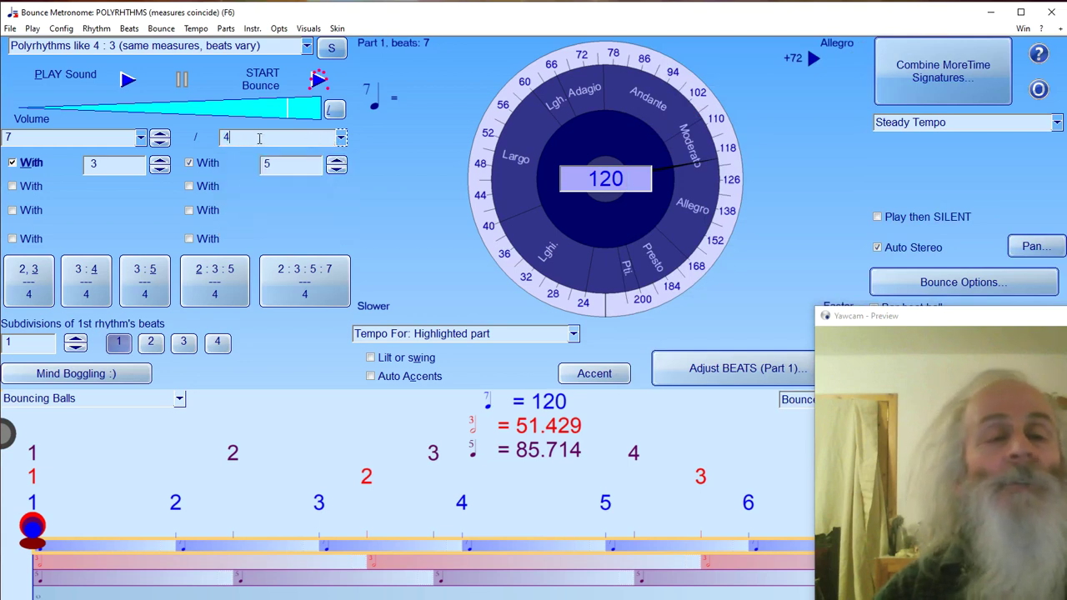
{"action": "left_click", "coordinate": [342, 140]}
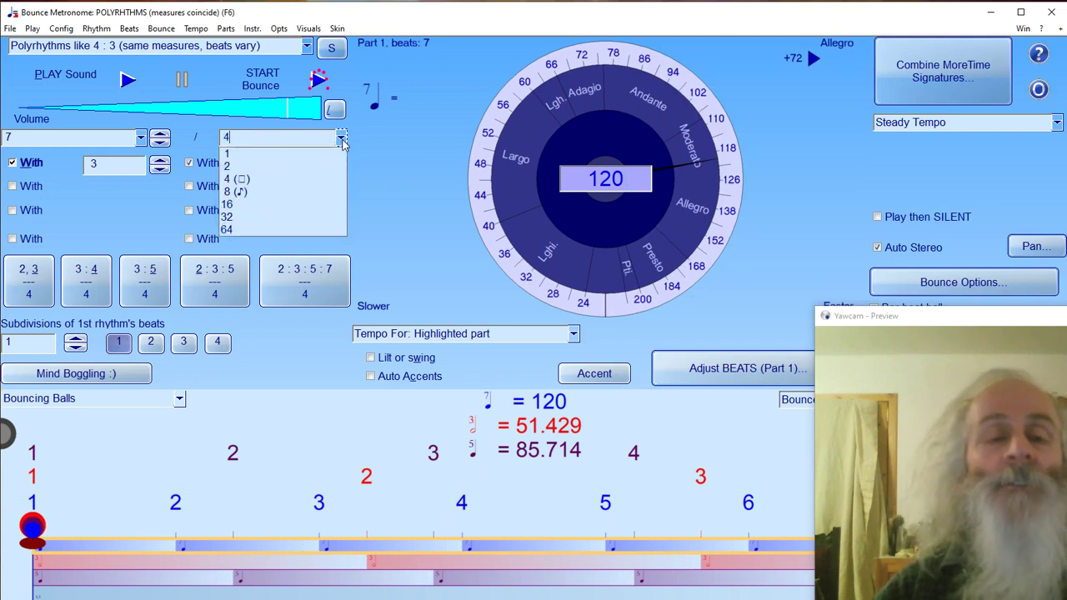
{"action": "left_click", "coordinate": [291, 192]}
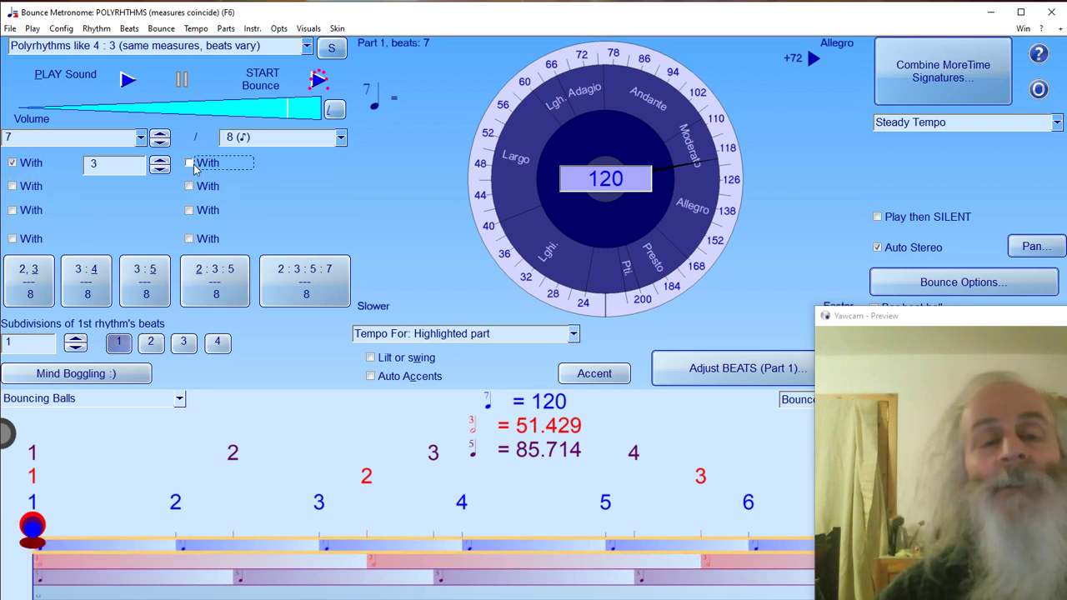
{"action": "left_click", "coordinate": [190, 163]}
{"action": "left_click", "coordinate": [13, 164]}
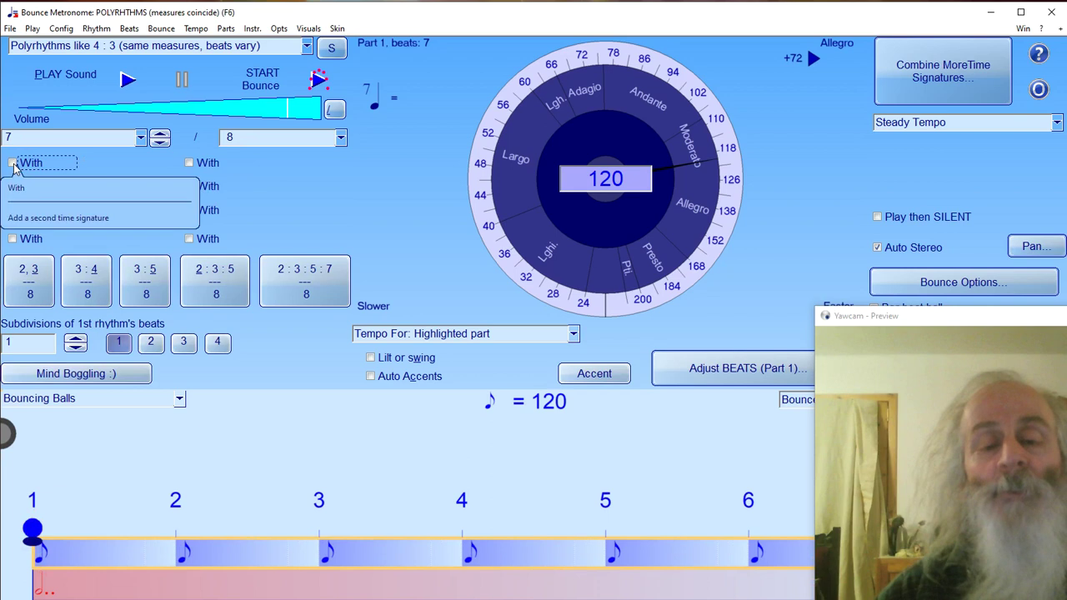
Set the beat unit to sixteenth notes and re-enable the 3-beat cross-rhythm
{"action": "left_click", "coordinate": [343, 138]}
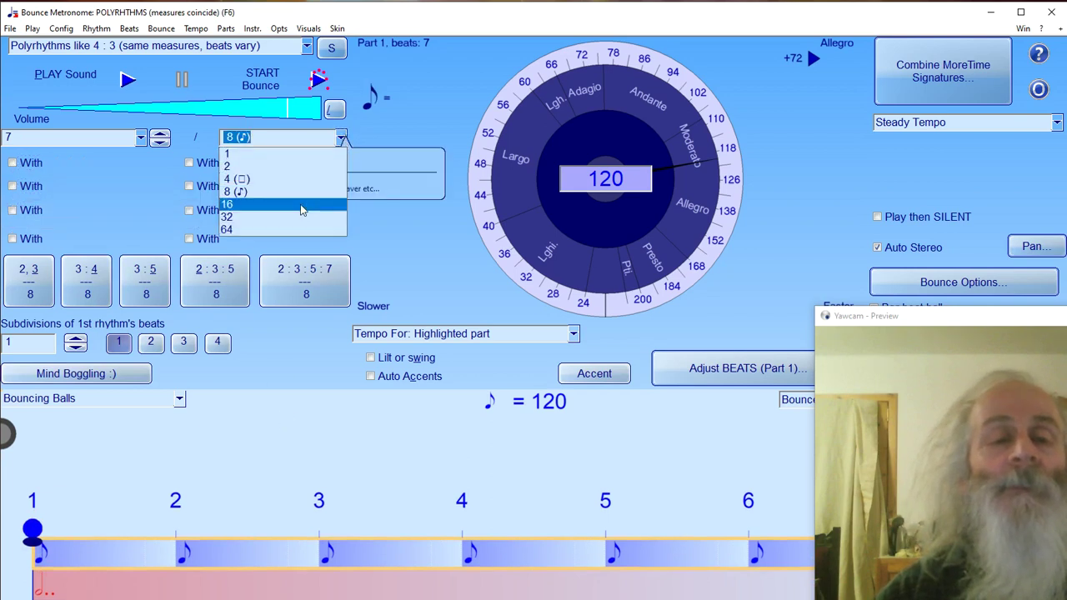
{"action": "left_click", "coordinate": [282, 145]}
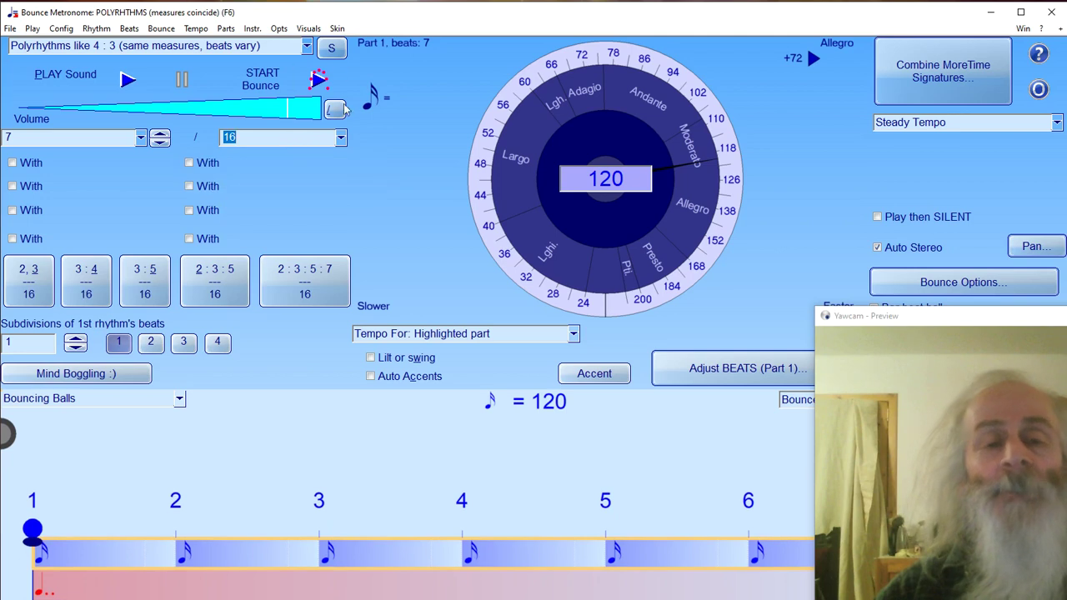
{"action": "left_click", "coordinate": [17, 165]}
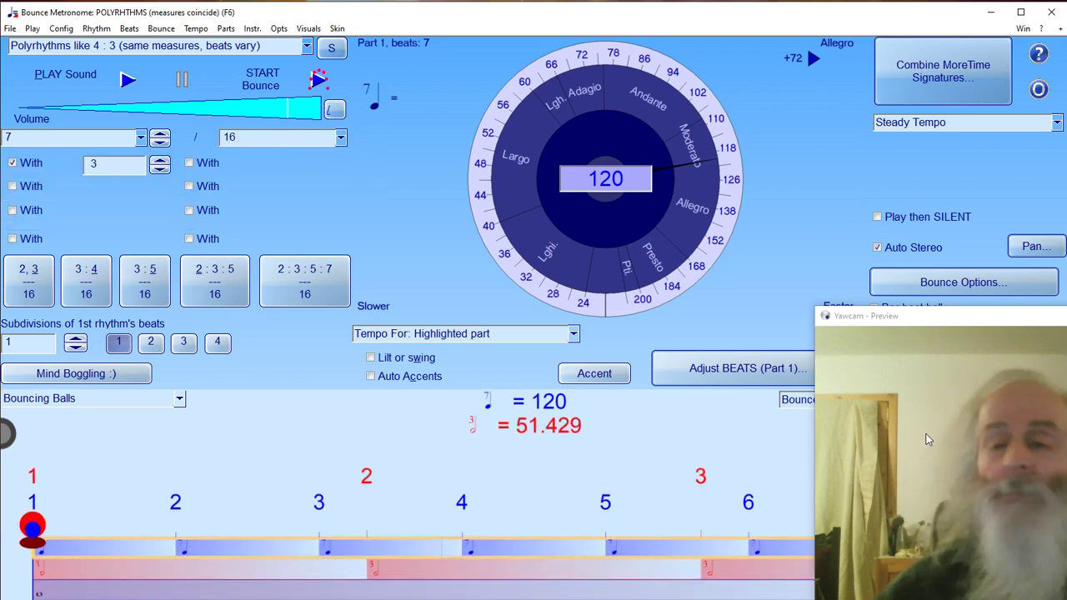
{"action": "left_click_drag", "start_coordinate": [915, 321], "coordinate": [891, 5]}
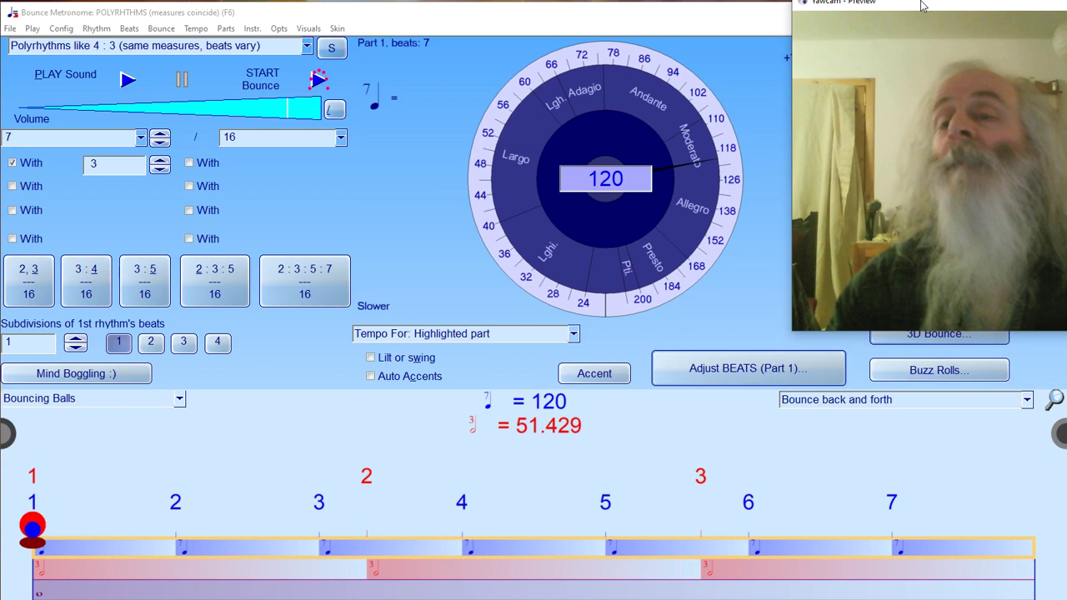
{"action": "left_click_drag", "start_coordinate": [922, 6], "coordinate": [934, 19]}
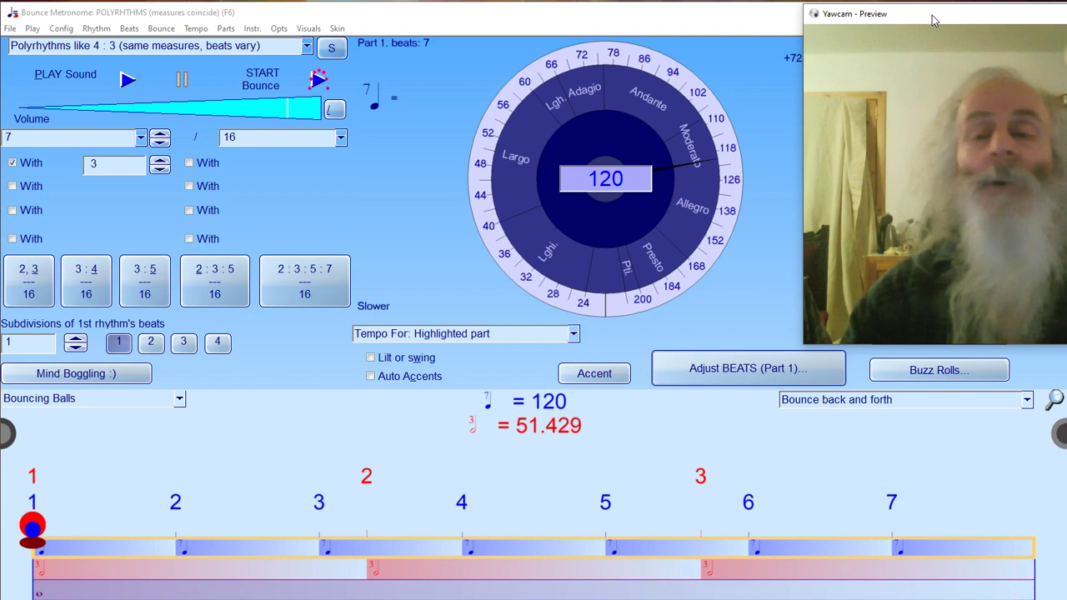
{"action": "left_click_drag", "start_coordinate": [934, 21], "coordinate": [924, 10]}
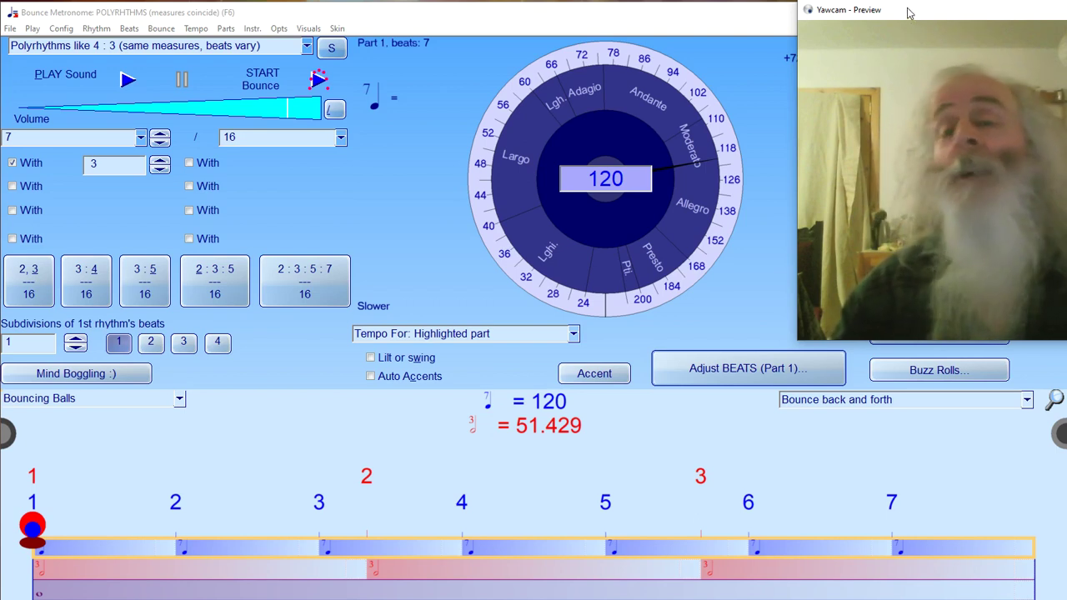
{"action": "mouse_move", "coordinate": [907, 12]}
{"action": "left_mouse_down"}
{"action": "mouse_move", "coordinate": [904, 21]}
{"action": "mouse_move", "coordinate": [915, 15]}
{"action": "left_mouse_up"}
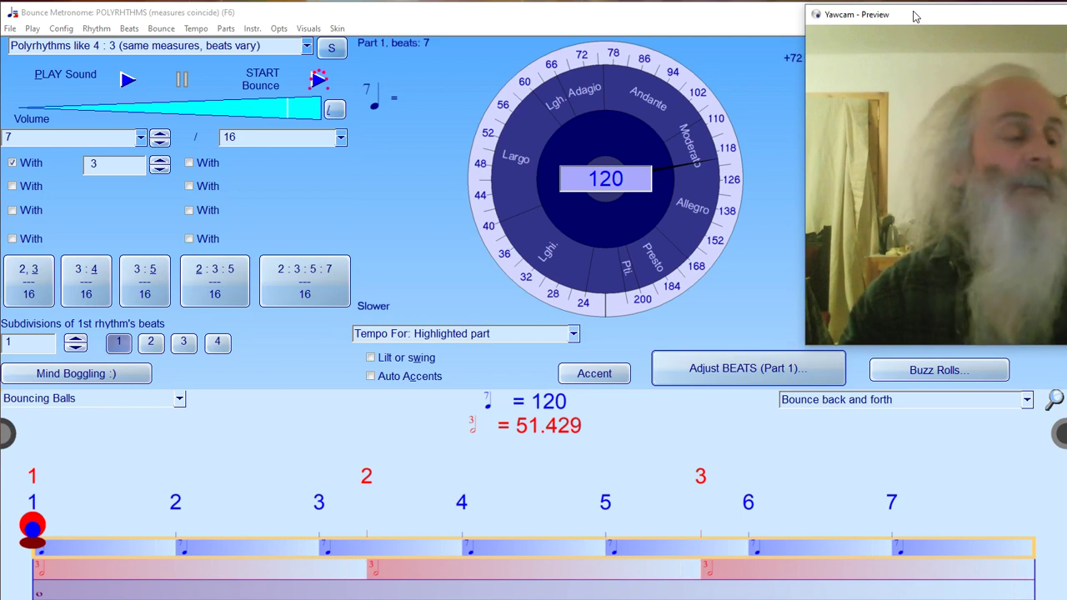
{"action": "left_click_drag", "start_coordinate": [915, 16], "coordinate": [911, 15]}
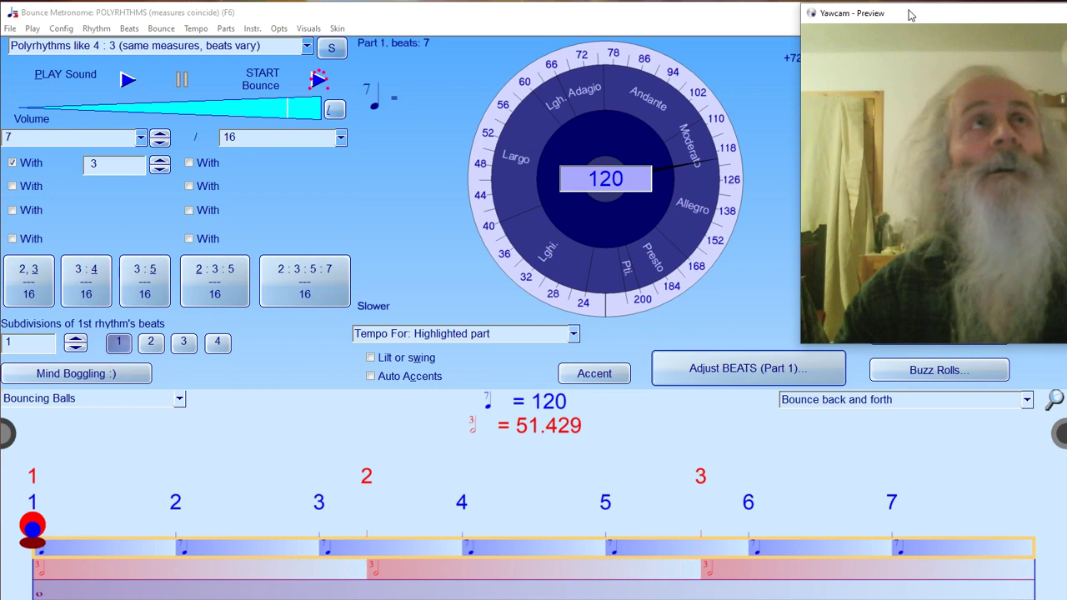
{"action": "left_click_drag", "start_coordinate": [908, 10], "coordinate": [908, 11]}
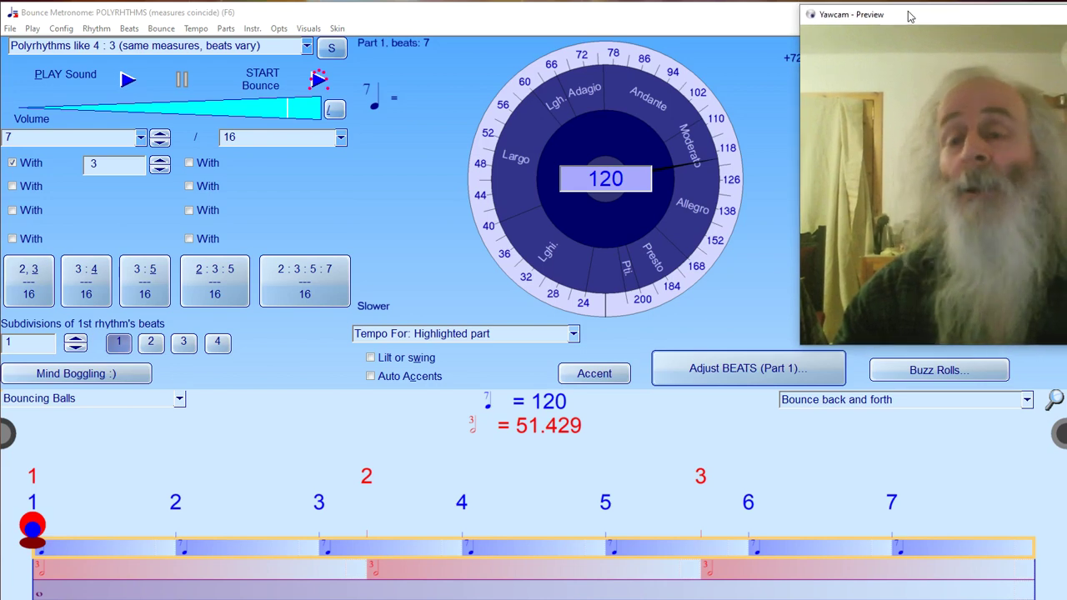
{"action": "left_click_drag", "start_coordinate": [907, 18], "coordinate": [898, 16]}
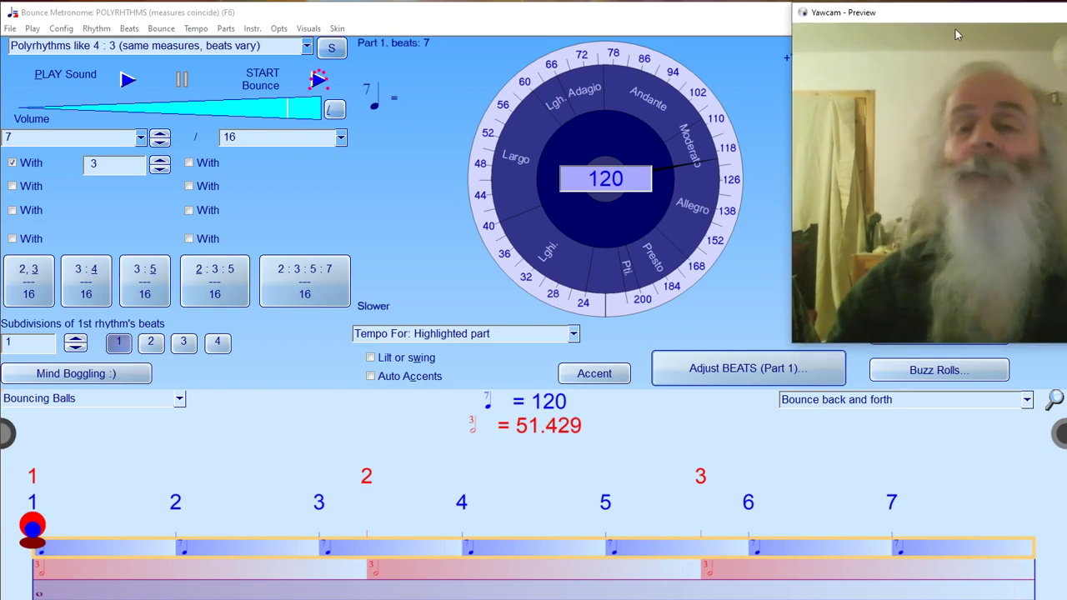
{"action": "left_click_drag", "start_coordinate": [882, 16], "coordinate": [892, 20]}
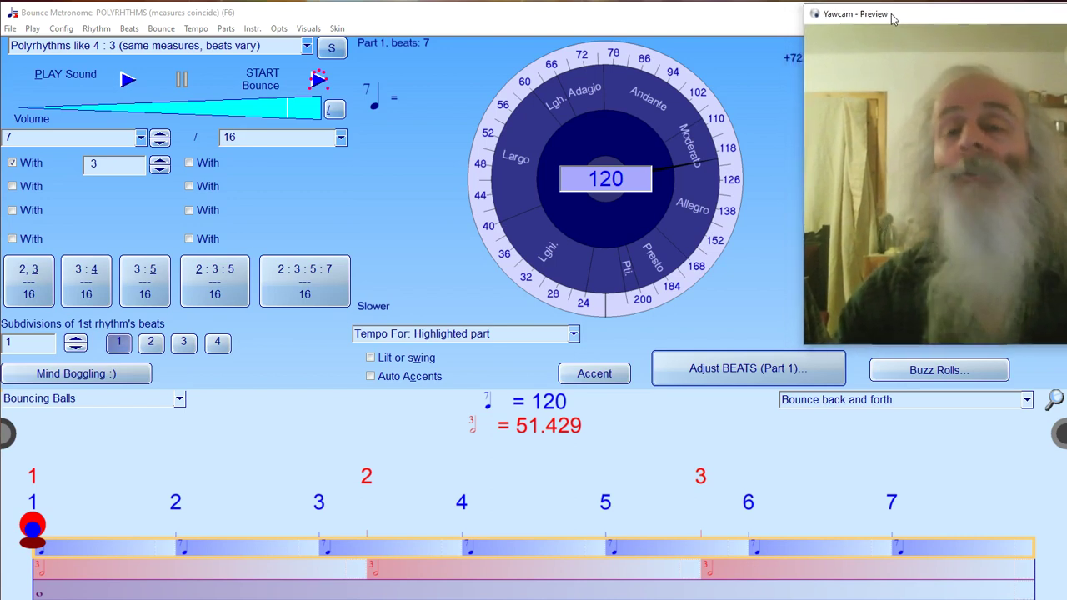
{"action": "left_click_drag", "start_coordinate": [891, 20], "coordinate": [893, 16]}
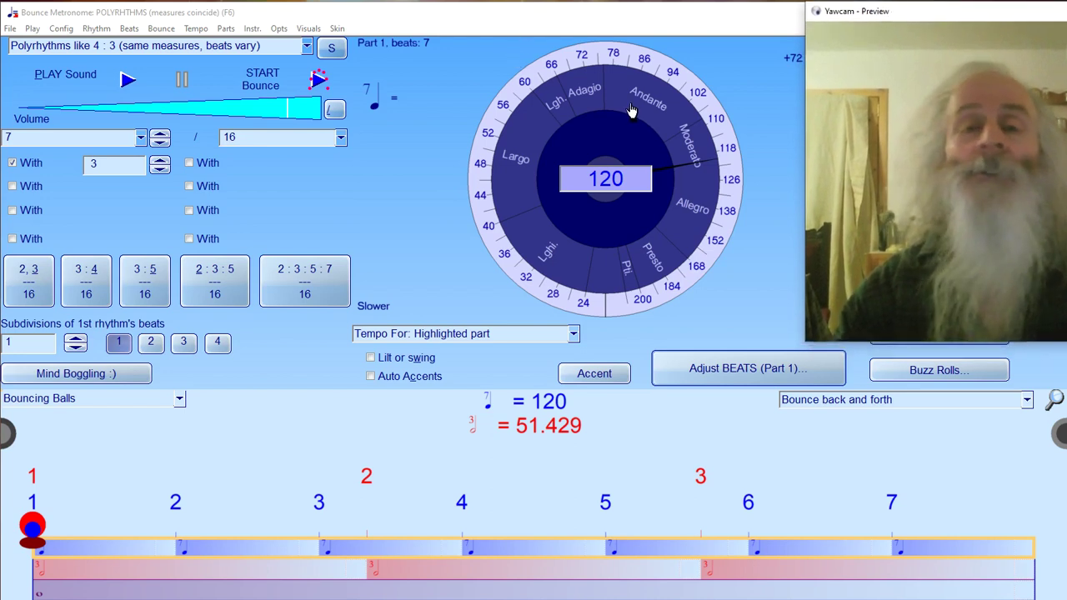